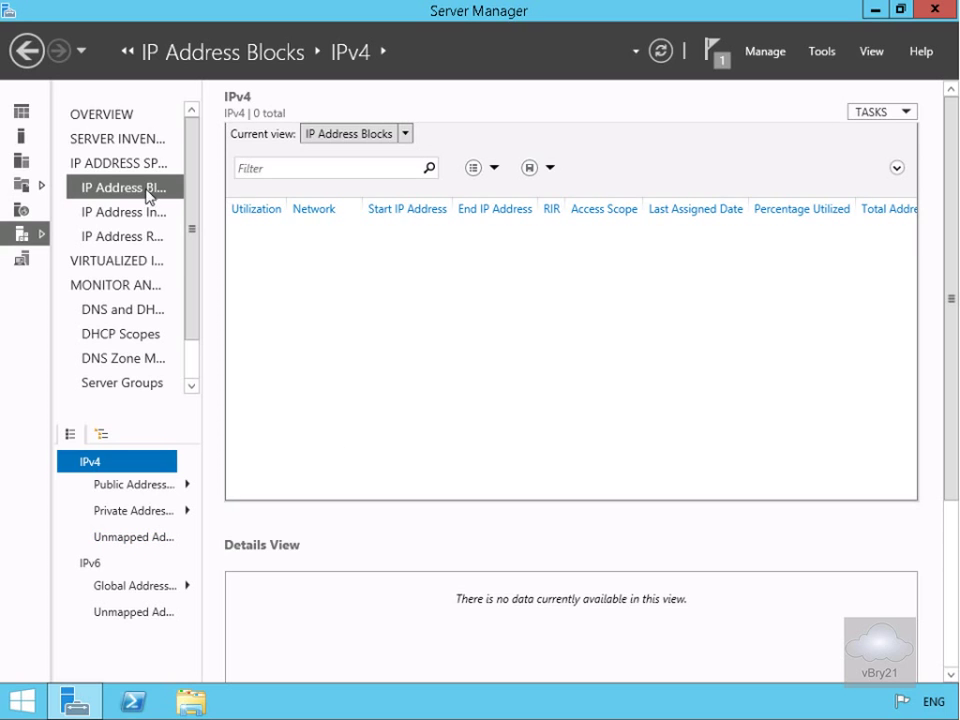
# - Add IPv4 address block 172.16.0.0/16 with the description Head Office
pyautogui.click(128, 163)
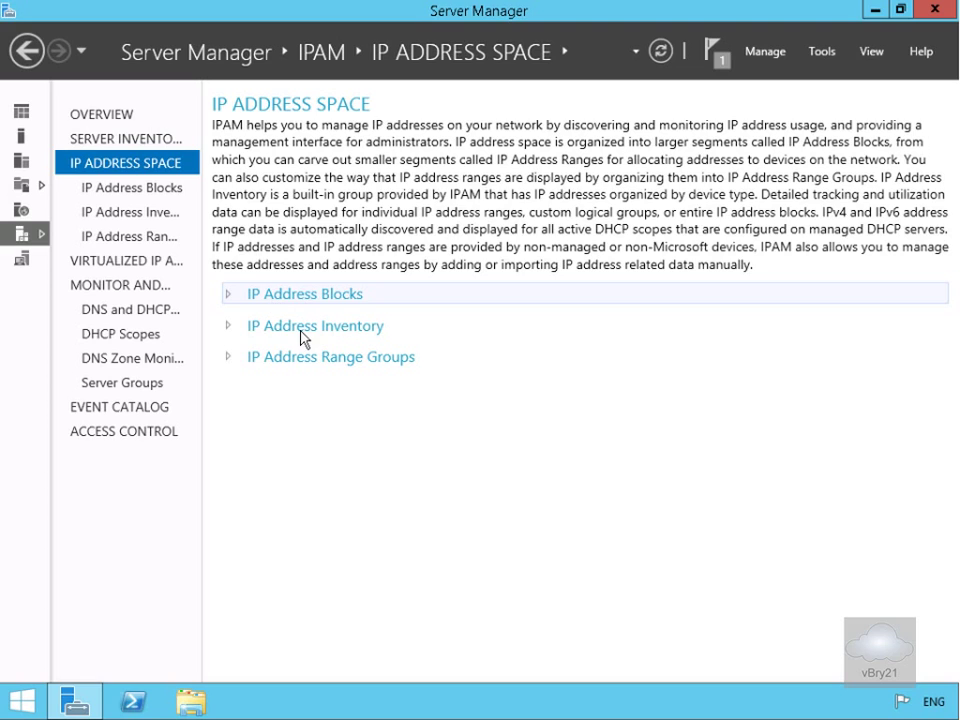
pyautogui.click(126, 192)
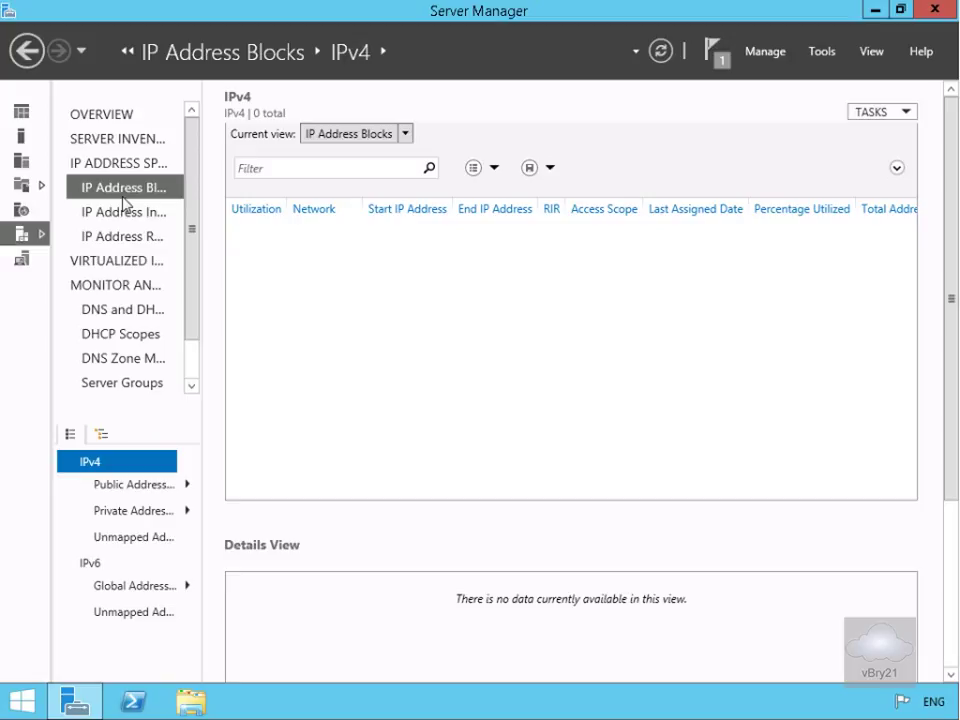
pyautogui.click(867, 116)
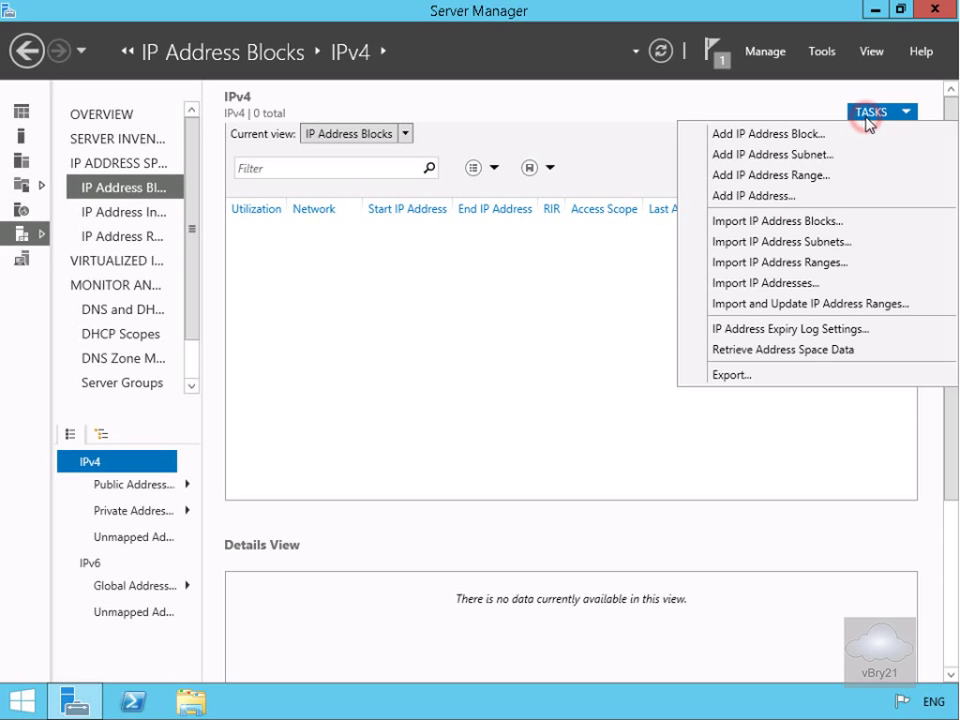
pyautogui.click(810, 136)
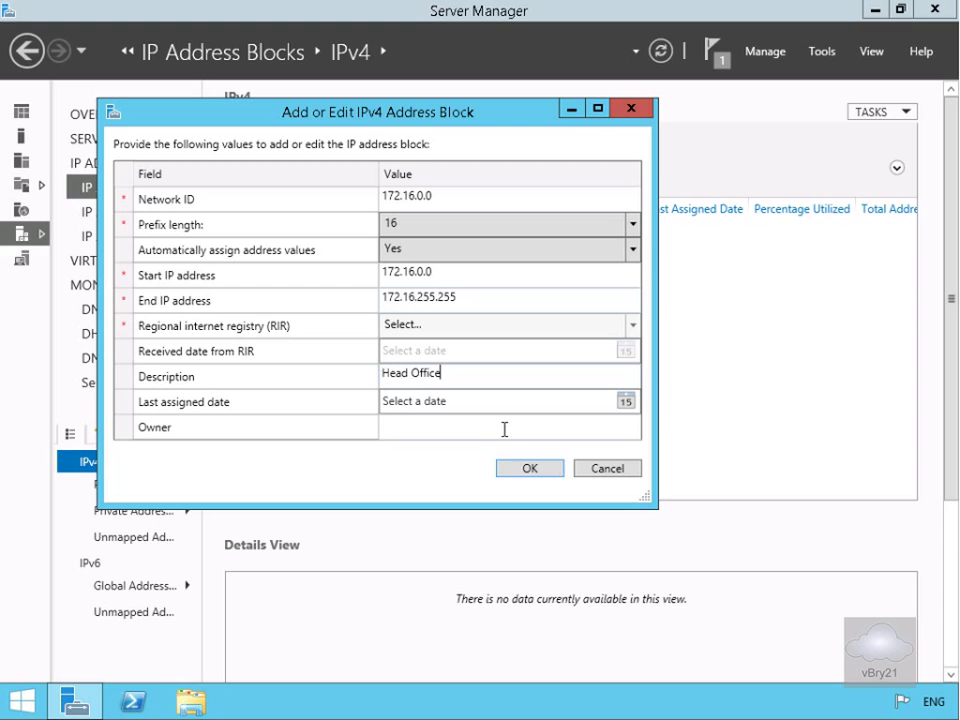
pyautogui.click(523, 478)
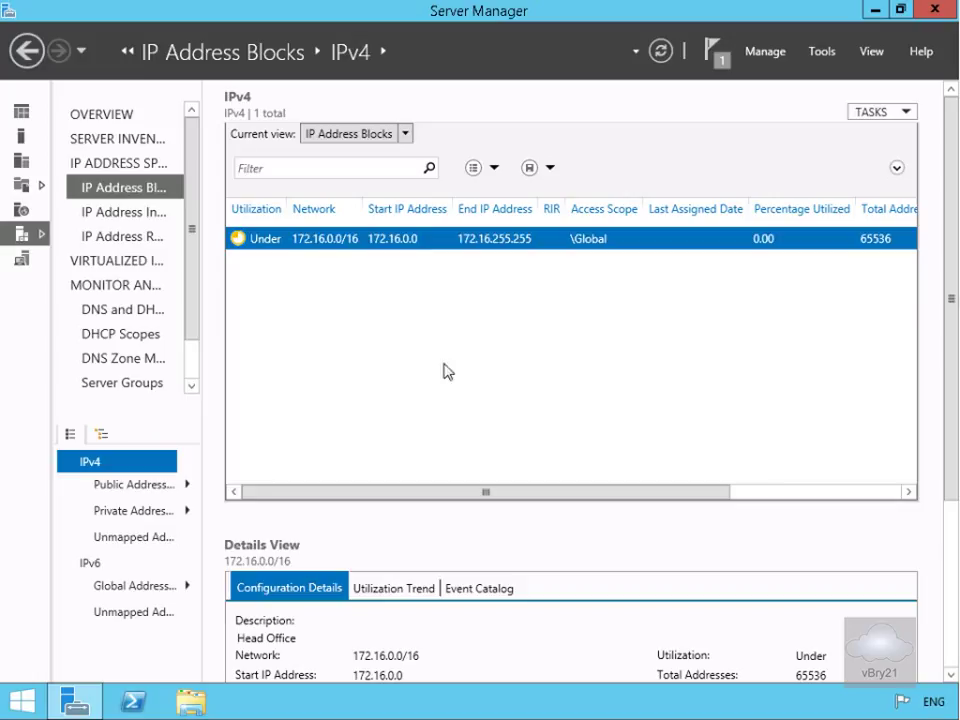
pyautogui.click(152, 217)
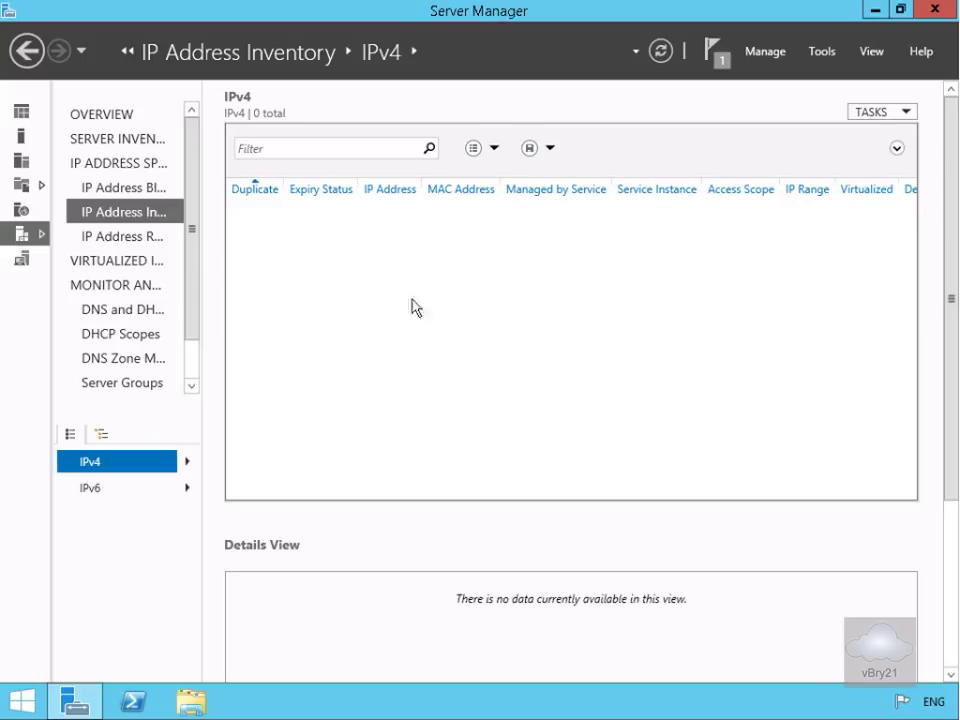
pyautogui.click(858, 115)
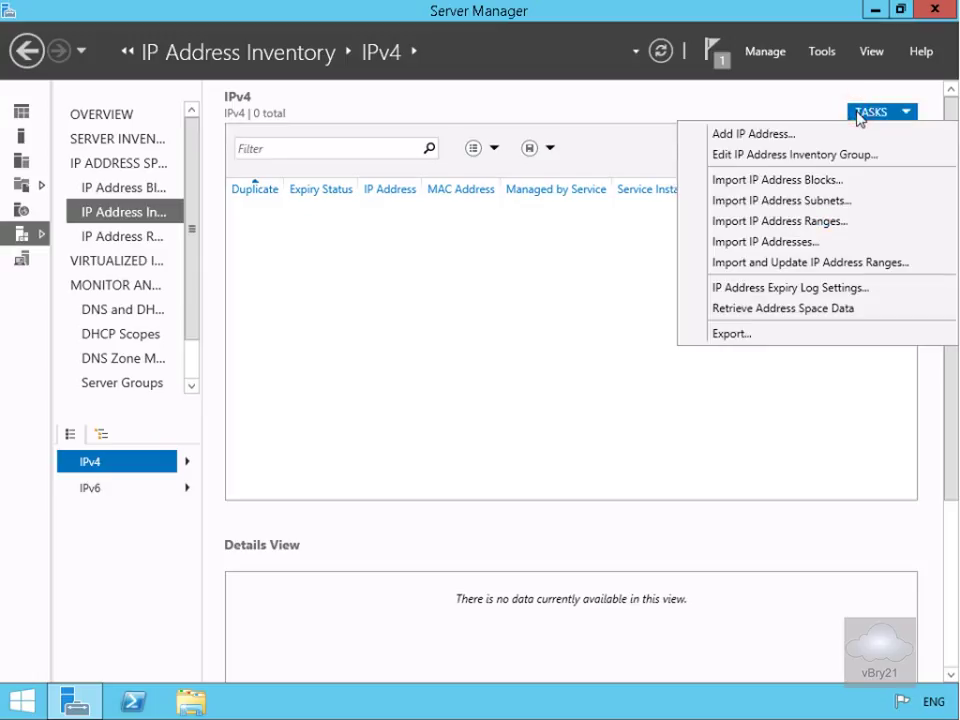
pyautogui.click(776, 143)
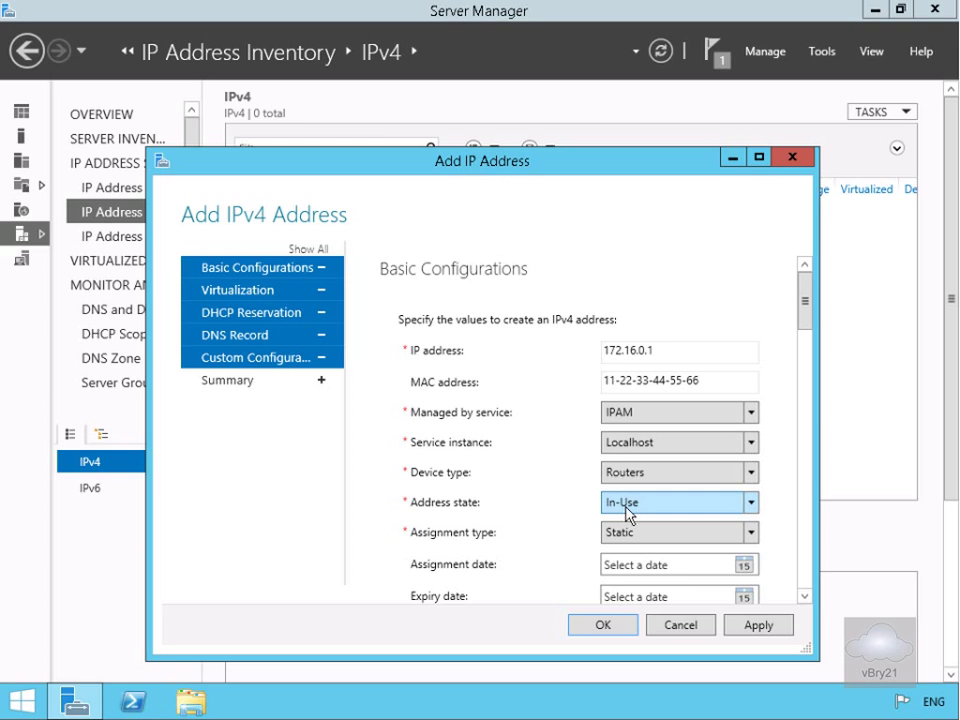
pyautogui.click(803, 598)
pyautogui.click(803, 598)
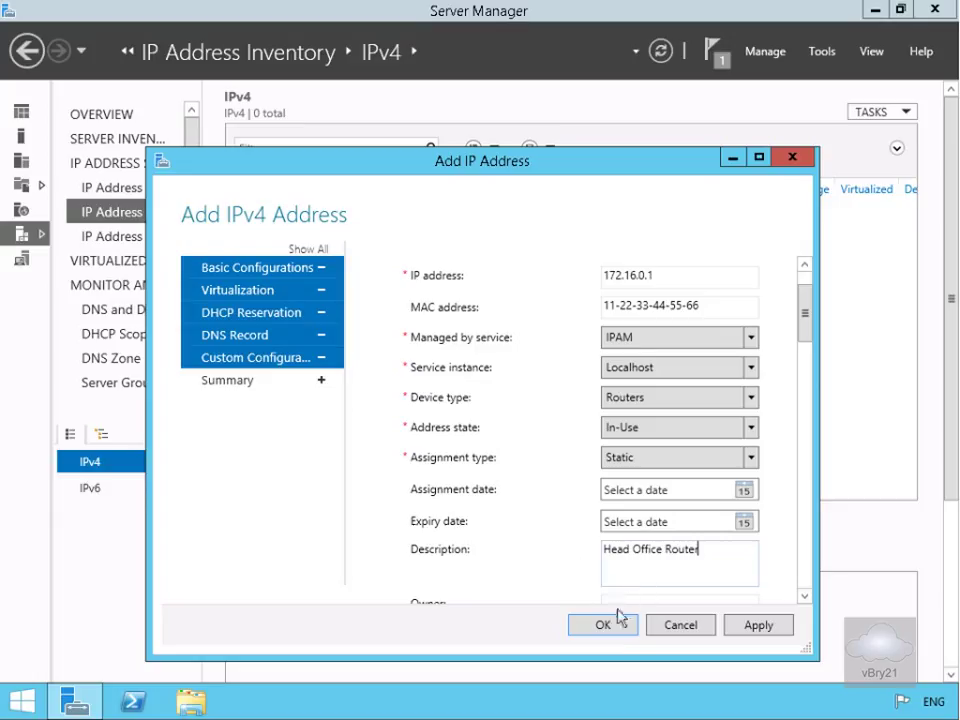
pyautogui.click(616, 631)
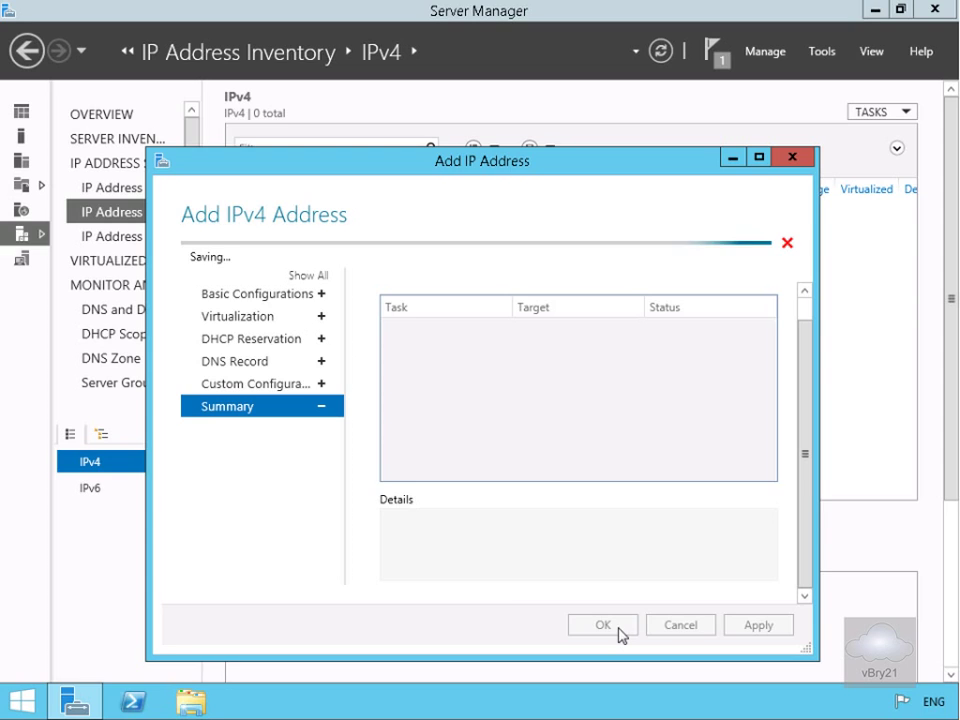
pyautogui.click(872, 112)
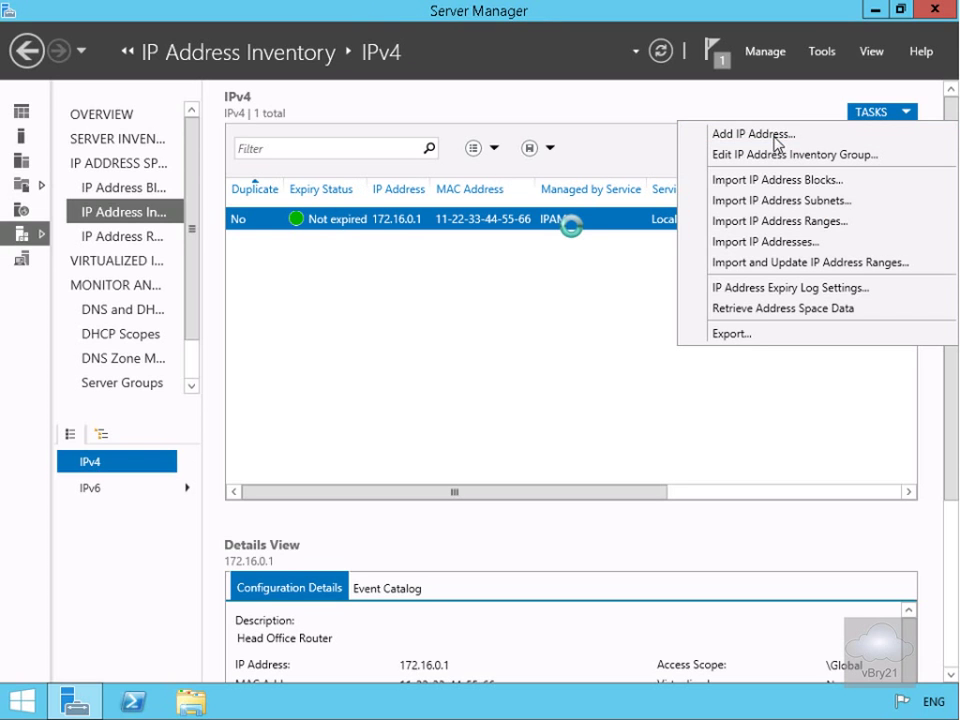
pyautogui.click(757, 140)
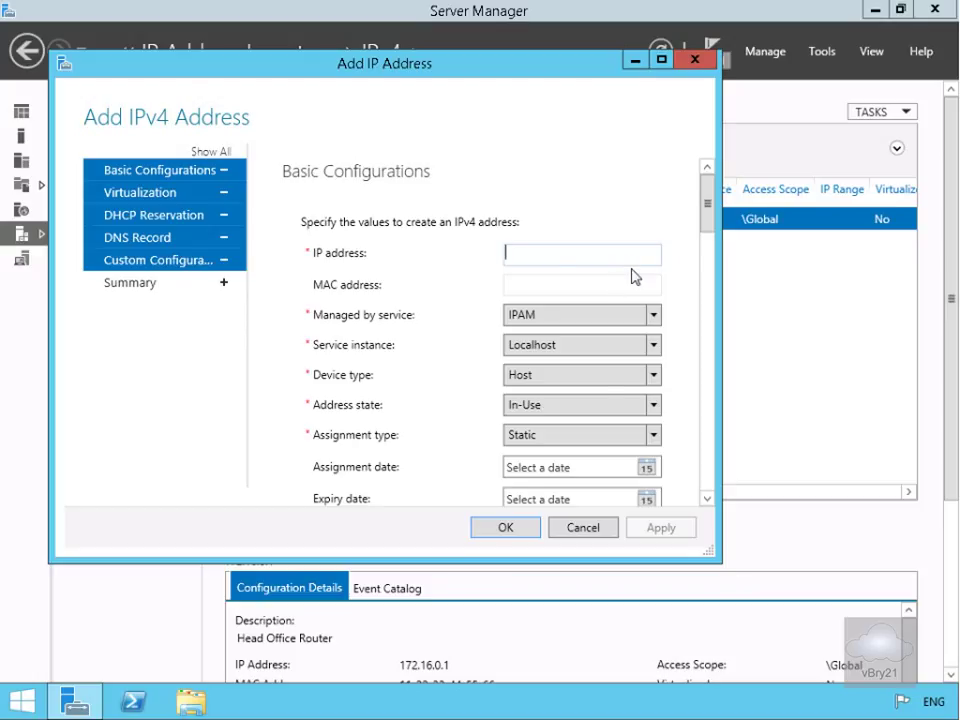
pyautogui.write('172.16.0.101')
pyautogui.press('Tab')
pyautogui.write('223344556677')
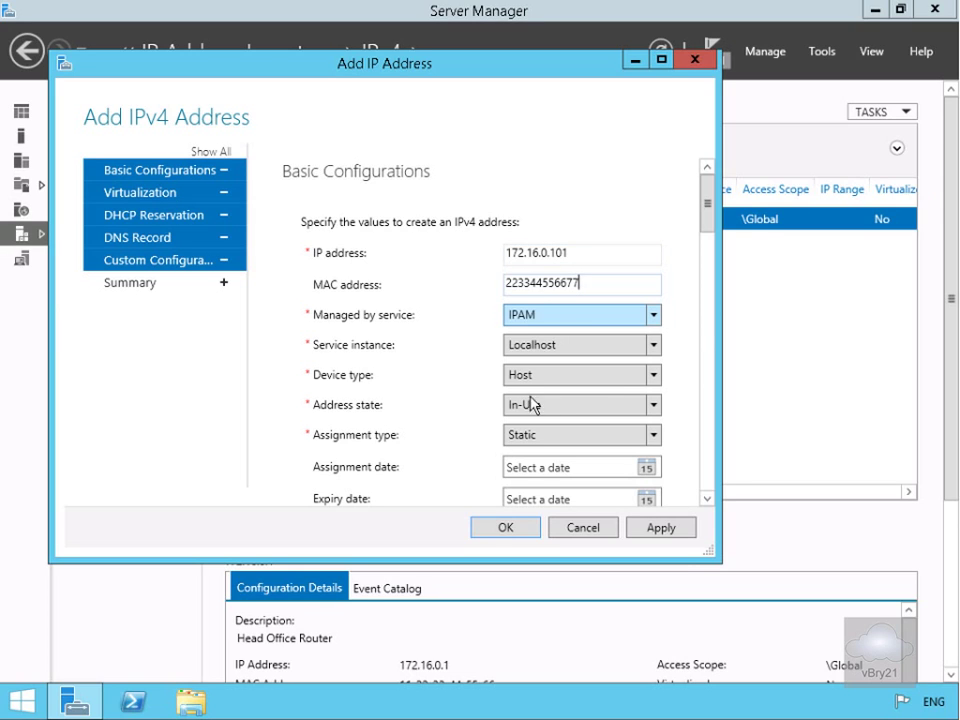
# - Give 172.16.0.101 a DHCP reservation named webserver, type Both, on LON-DC1.Adatum.com's Adatum scope
pyautogui.click(162, 218)
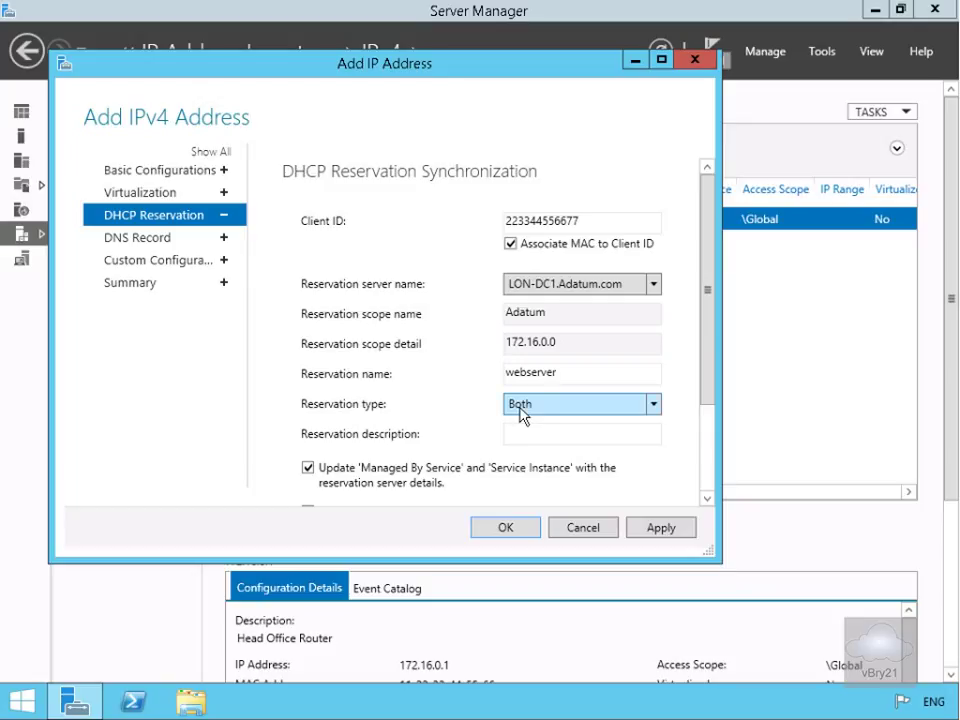
# - Add an automatic DNS host record Webserver in zone adatum.com on LON-DC1.Adatum.com, then save the address
pyautogui.click(163, 247)
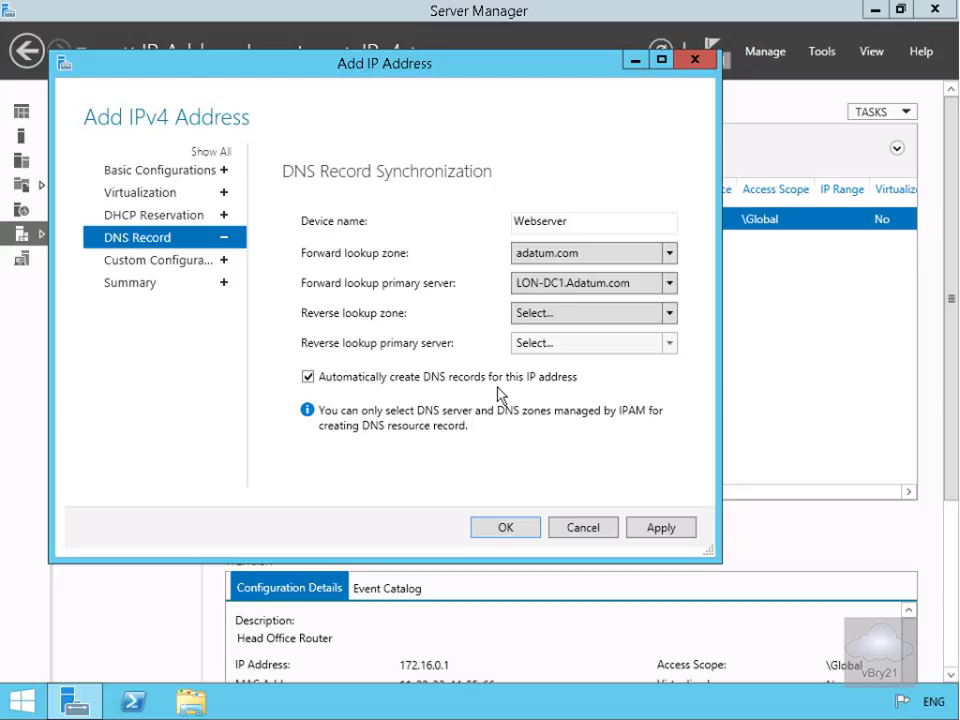
pyautogui.click(525, 527)
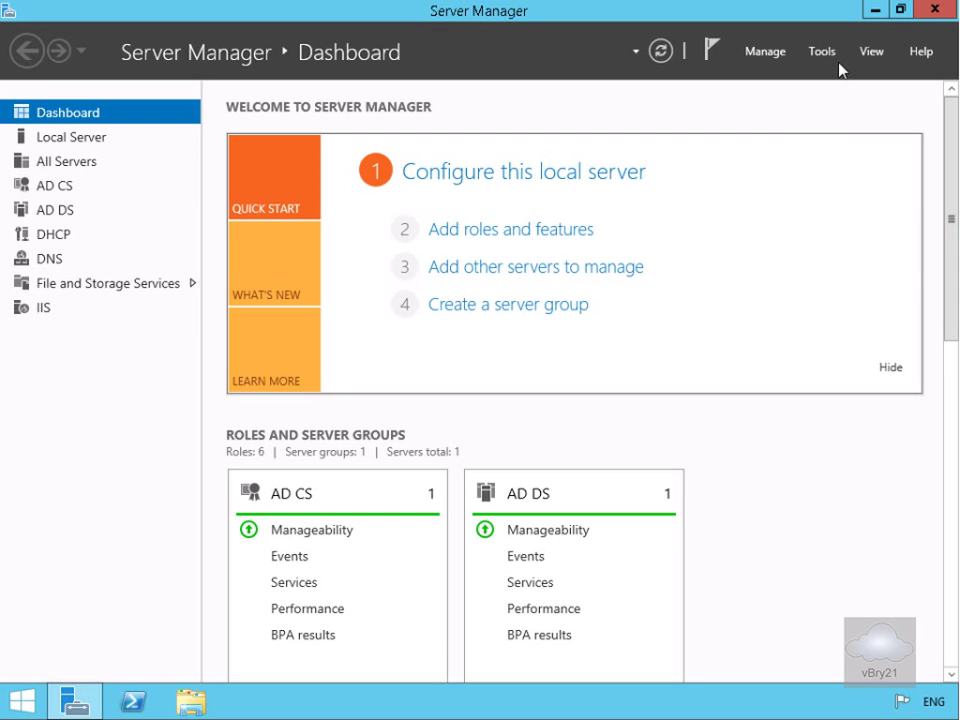
# - From the Server Manager Dashboard, open the Tools menu to reach DHCP
pyautogui.click(826, 53)
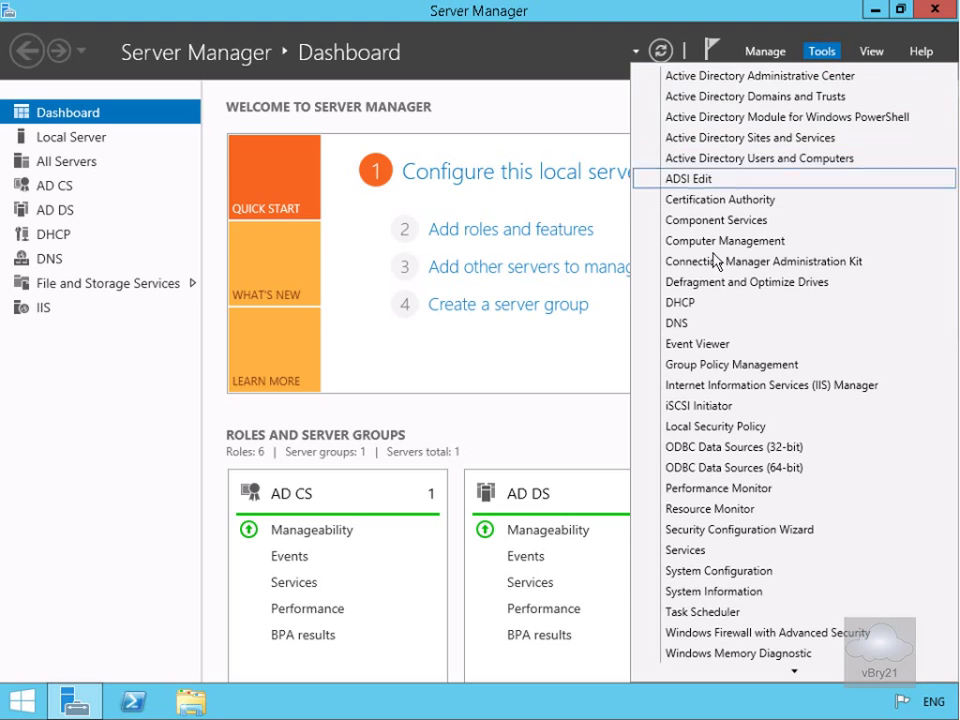
# - In the DHCP console, confirm the scope's Reservations list [172.16.0.101] webserver, then minimize the console
pyautogui.click(692, 302)
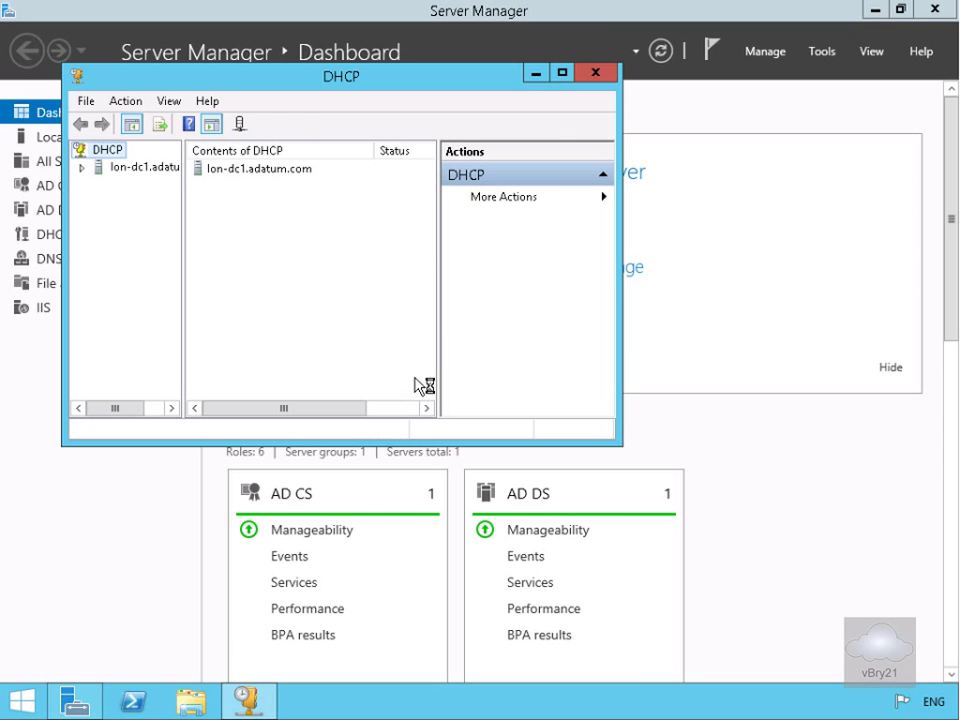
pyautogui.click(562, 75)
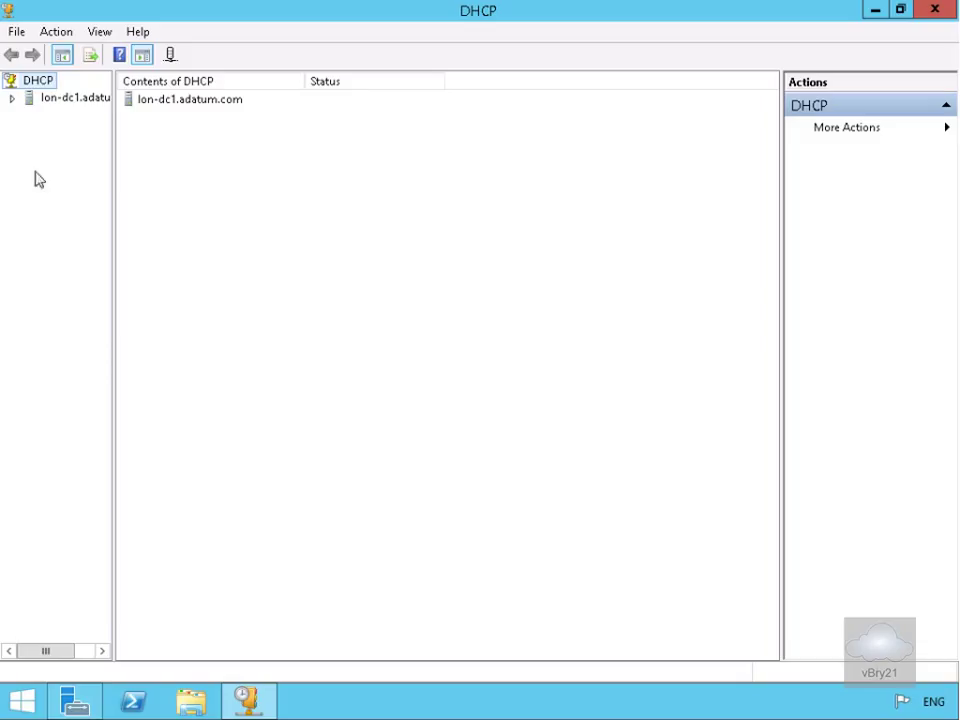
pyautogui.click(13, 98)
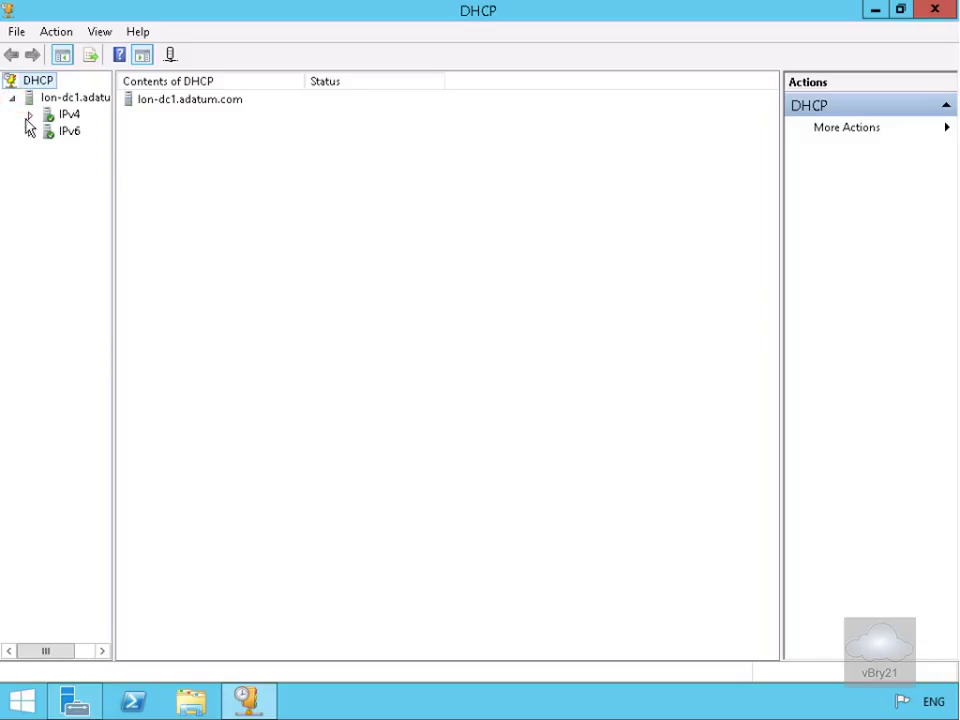
pyautogui.click(29, 114)
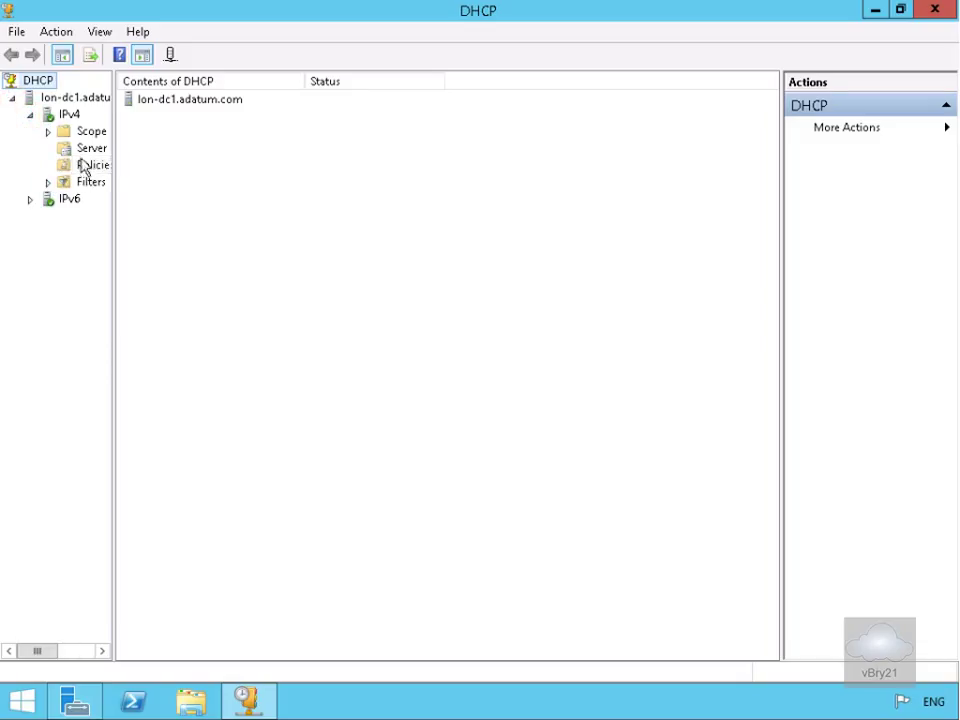
pyautogui.click(47, 132)
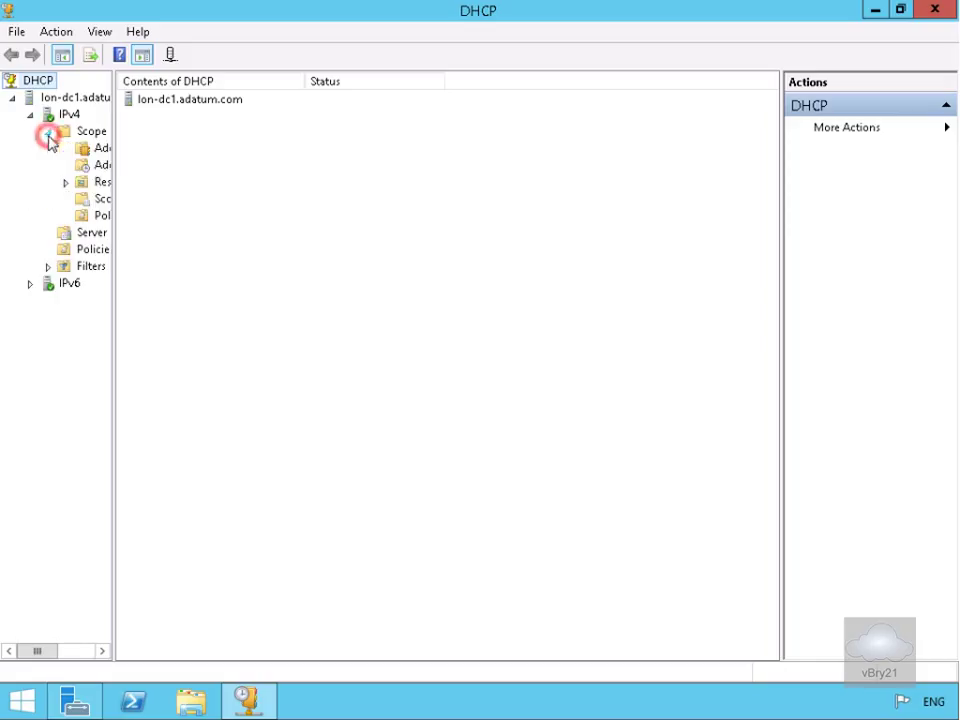
pyautogui.doubleClick(82, 182)
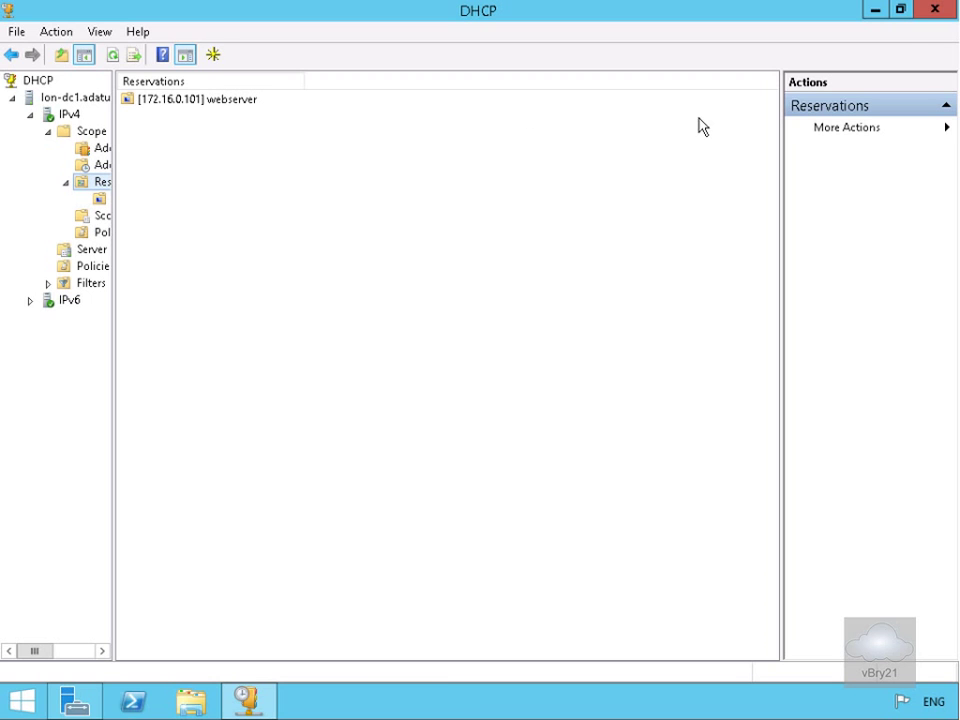
pyautogui.click(875, 10)
# - In DNS Manager, check that zone Adatum.com has a Webserver Host (A) record for 172.16.0.101
pyautogui.click(816, 51)
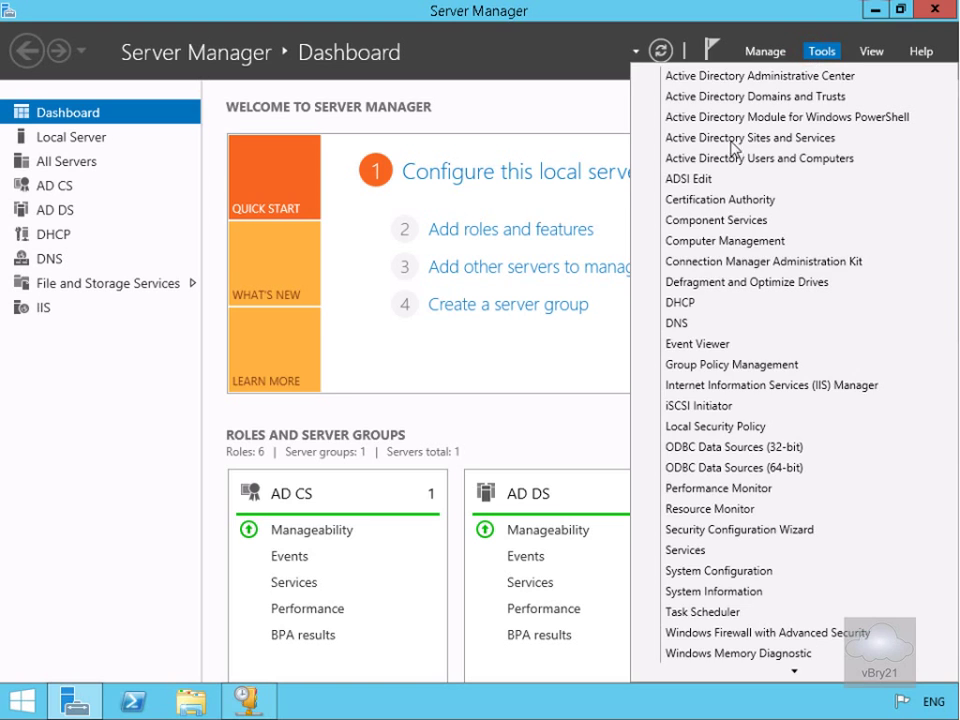
pyautogui.click(680, 323)
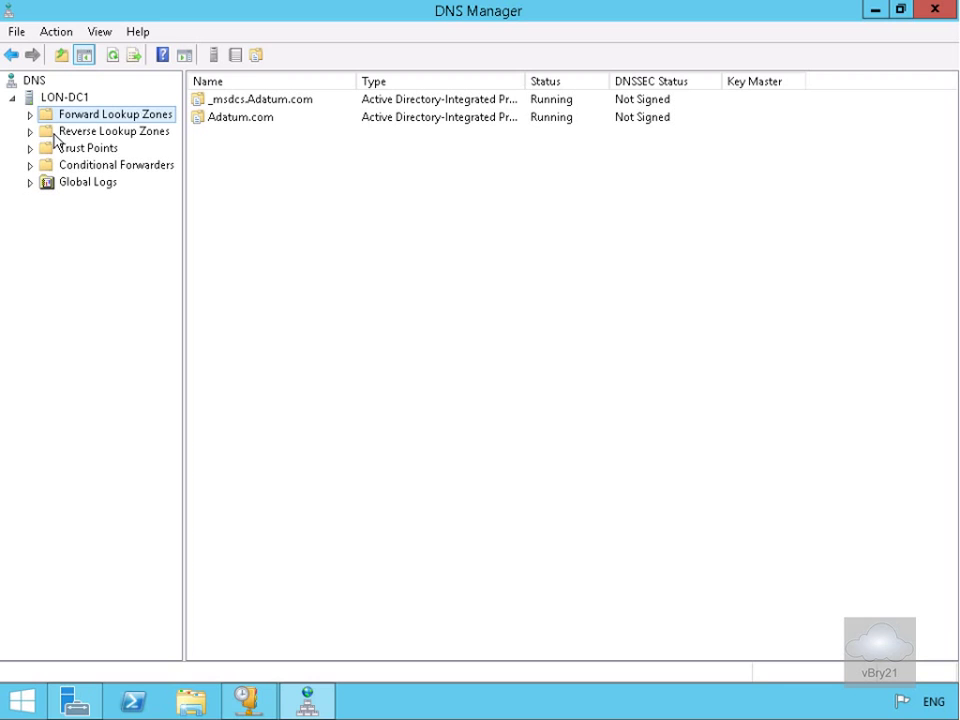
pyautogui.click(30, 116)
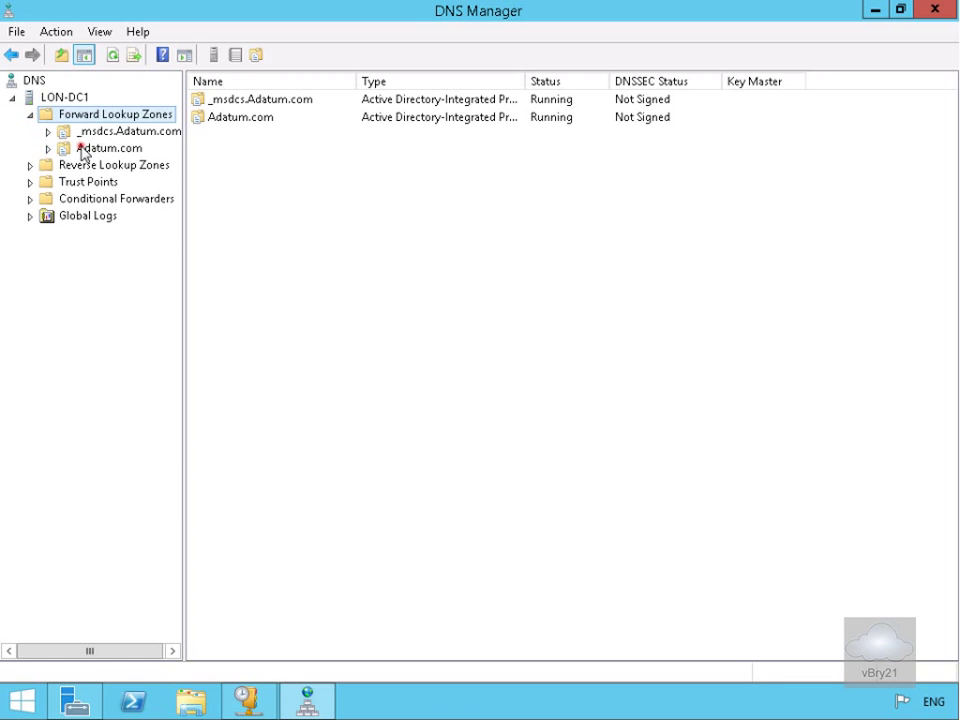
pyautogui.click(84, 150)
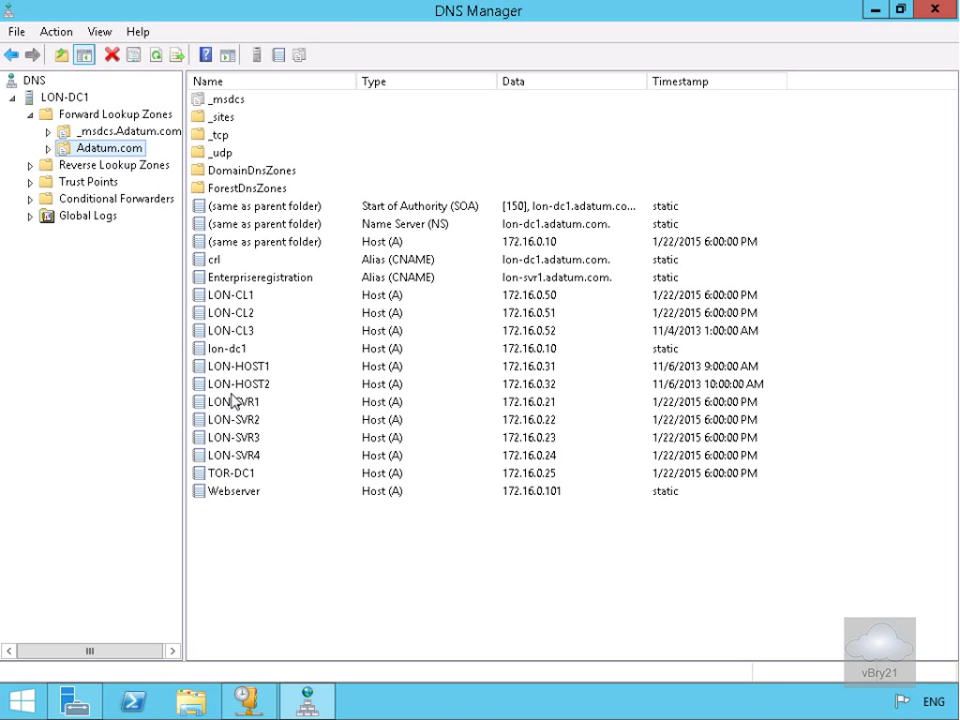